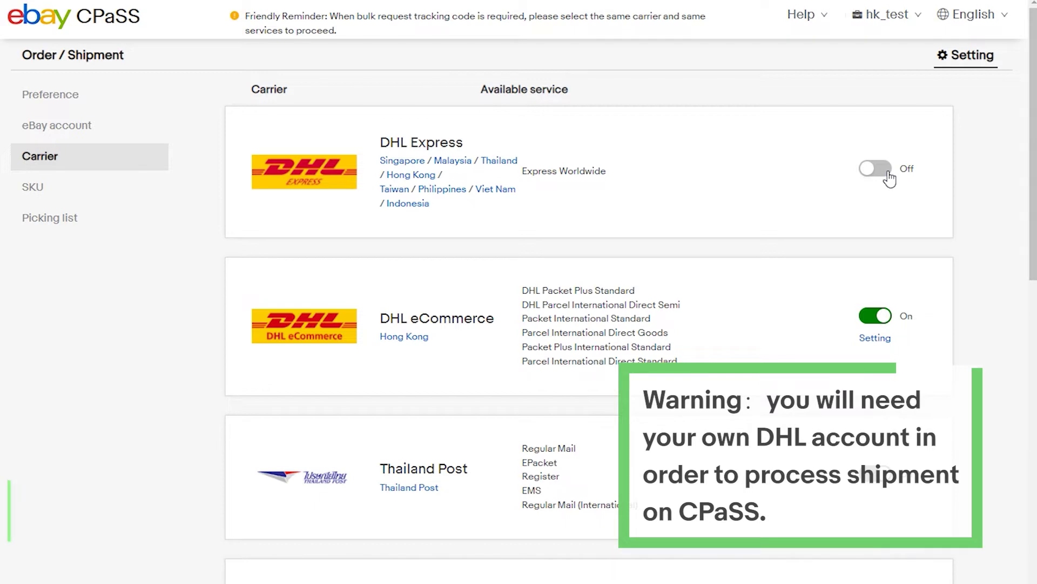
Turn on DHL Express, save its account and pickup settings, and go to the order list
click(885, 175)
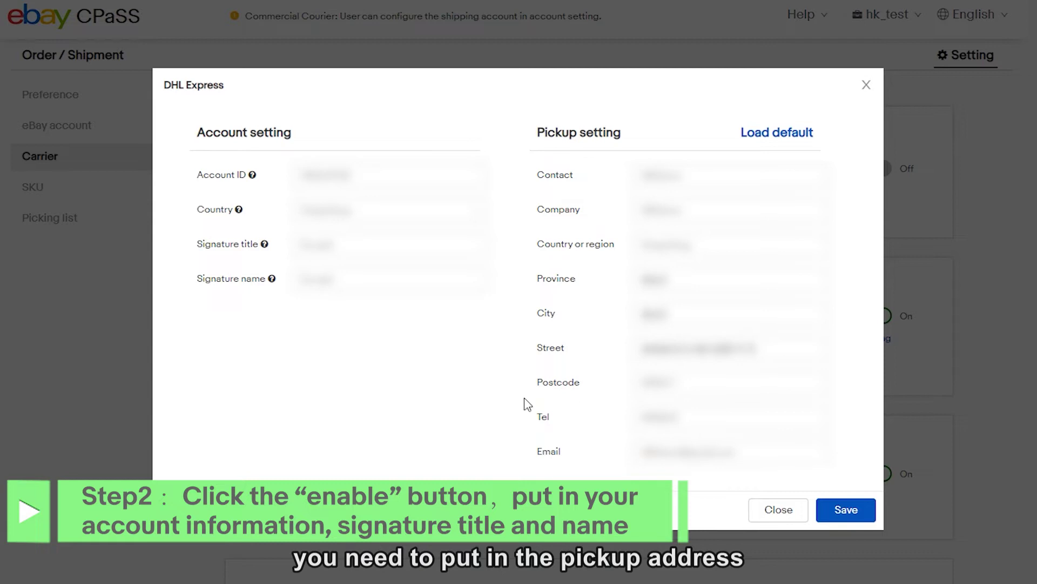
click(863, 512)
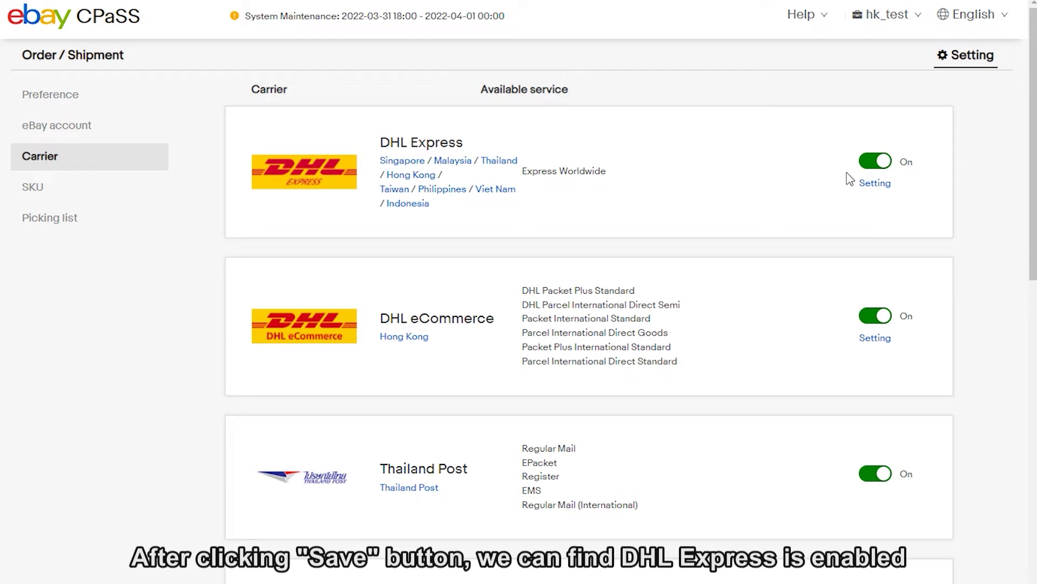
click(73, 56)
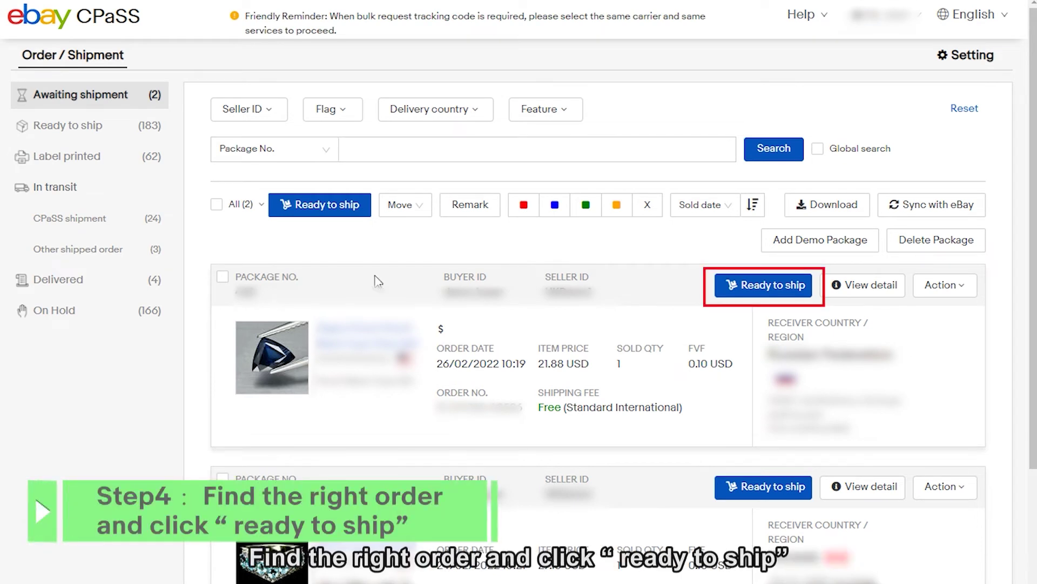
Filter Ready to ship orders to the Unassigned carrier (168) and tick the first package
click(222, 276)
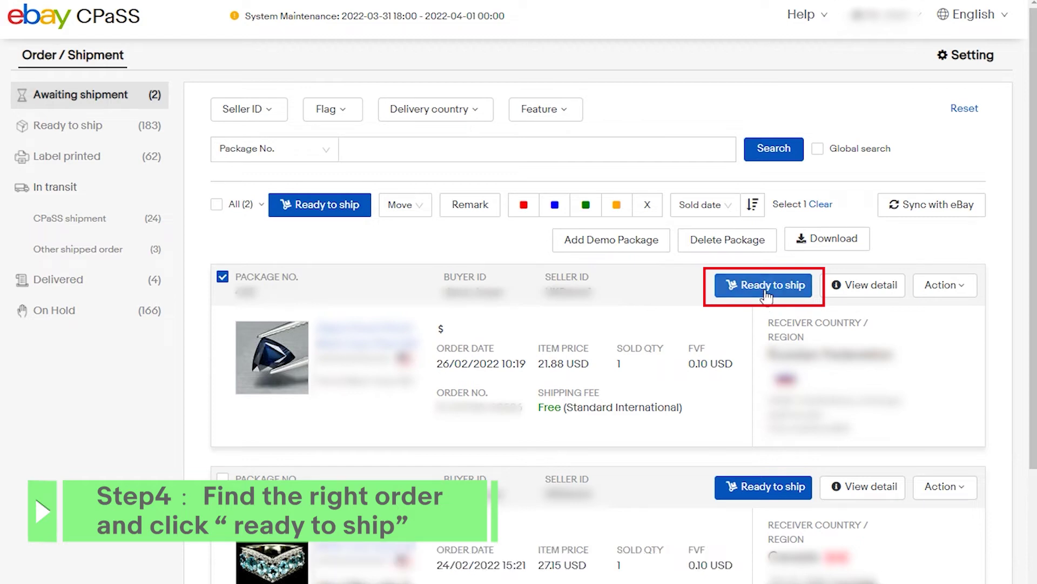
click(99, 139)
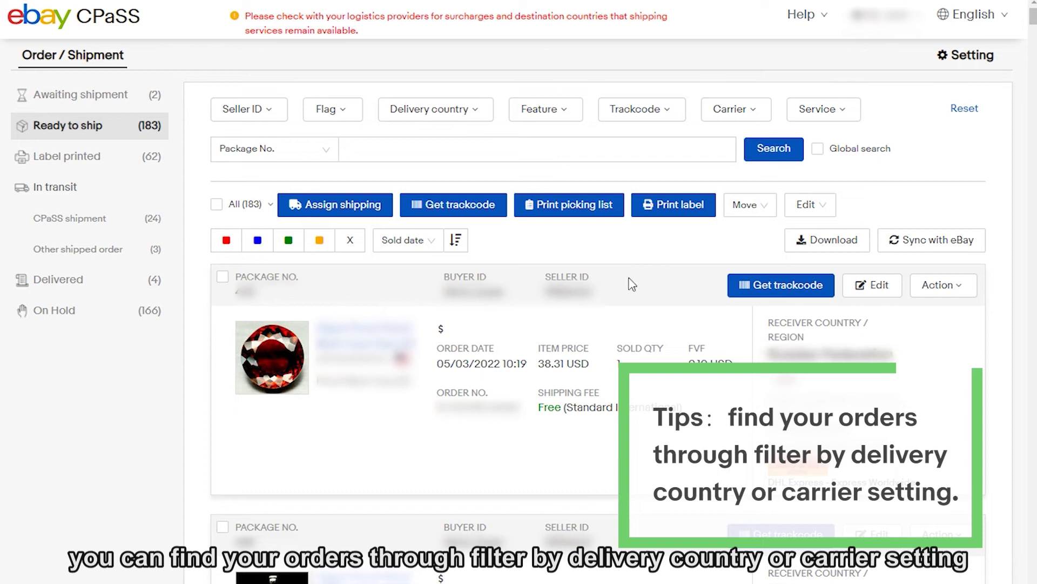
click(737, 110)
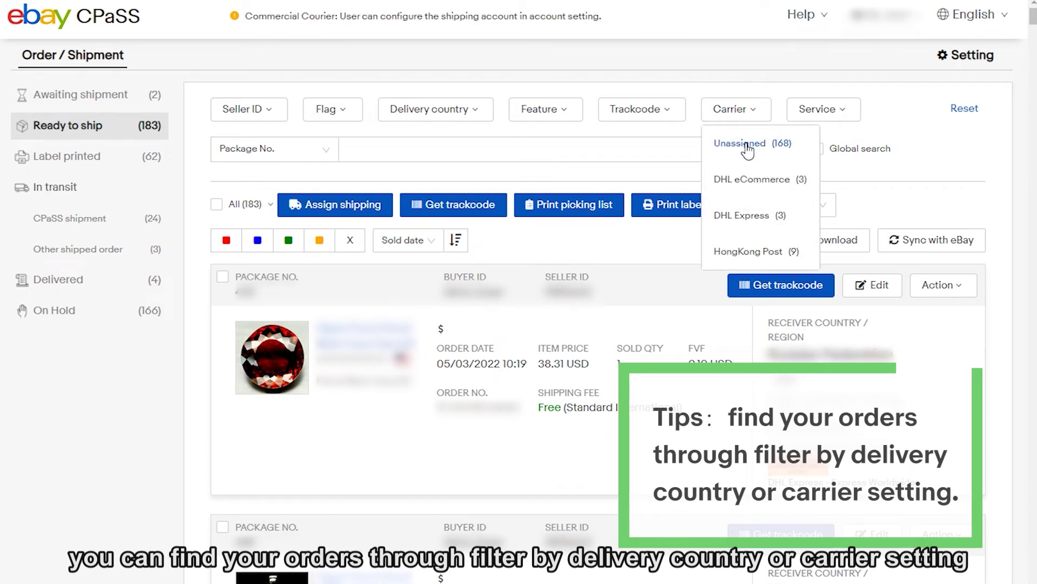
click(748, 143)
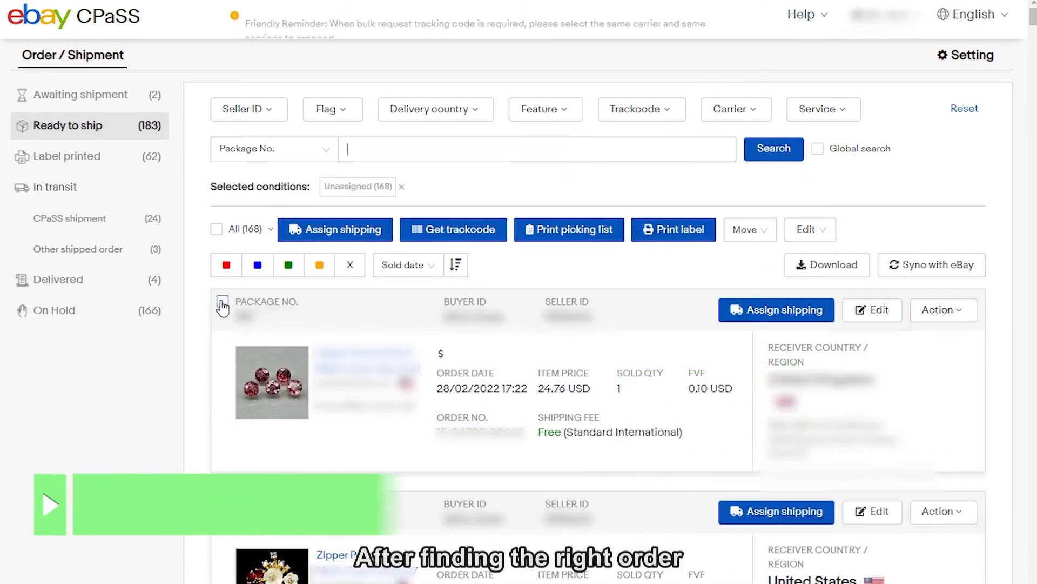
click(222, 302)
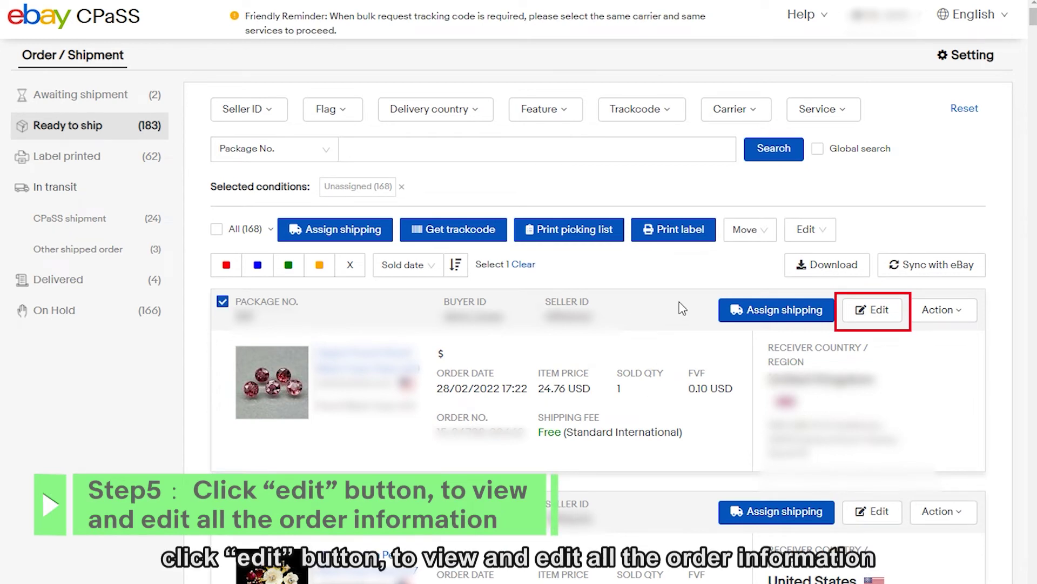
Open the 24.76 USD package's details and check its SKU without changing it
click(879, 310)
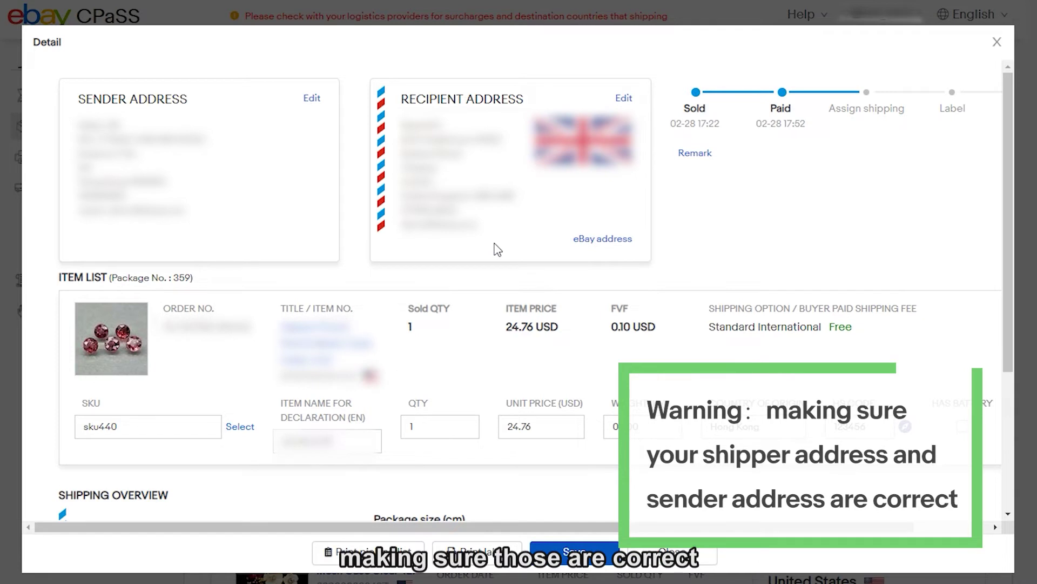
scroll(493, 248, down, 1)
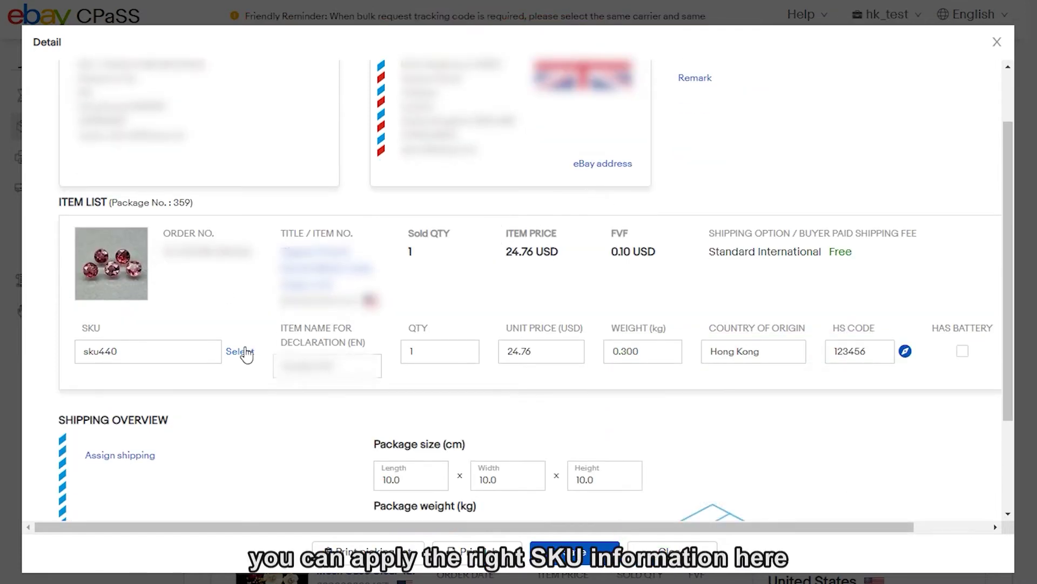
click(240, 351)
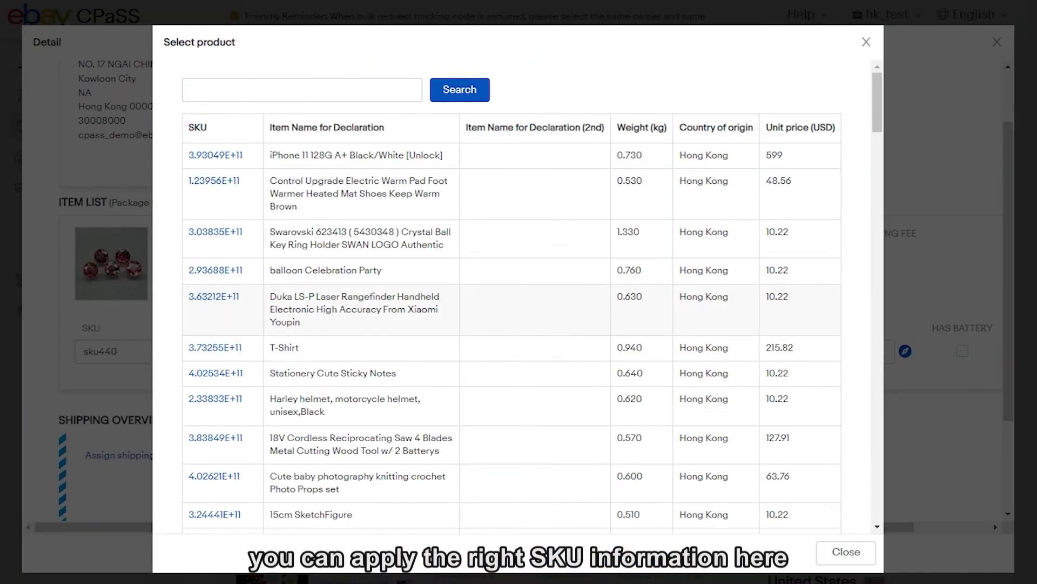
click(866, 43)
scroll(711, 294, down, 2)
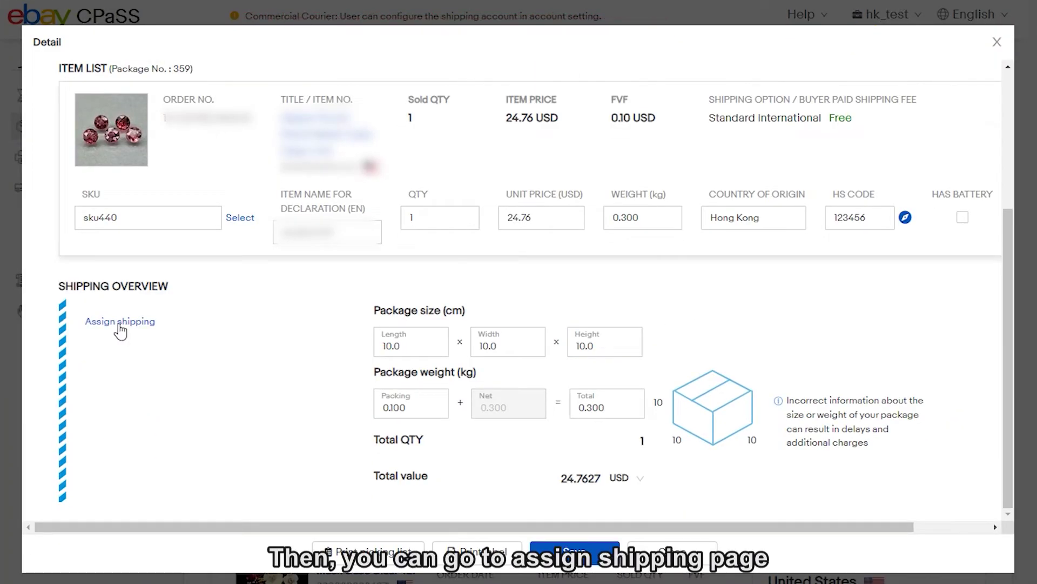
Assign DHL Express Worldwide shipping and get the 881.17 HKD quote
click(120, 323)
scroll(607, 301, down, 3)
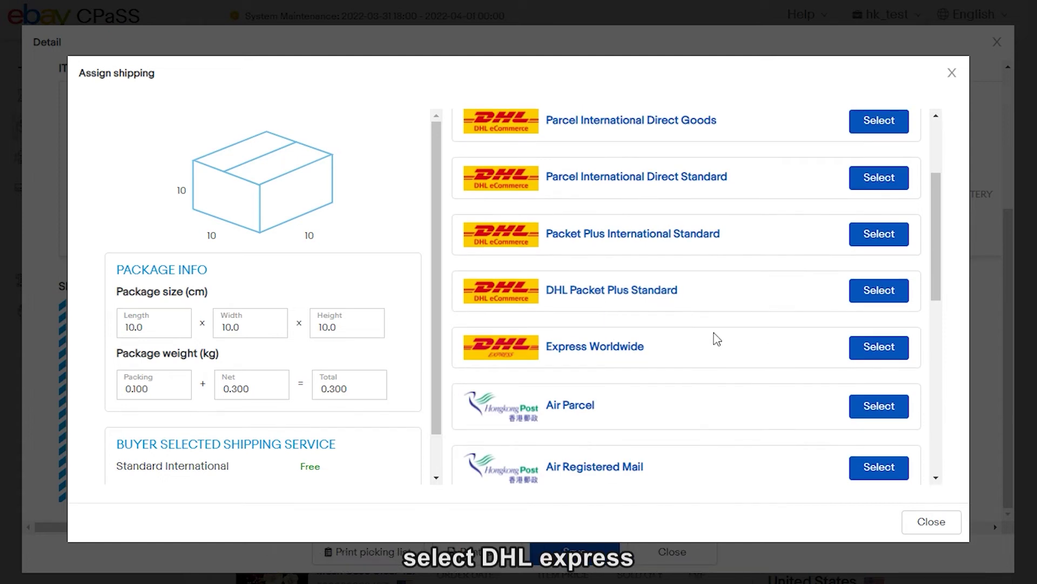
click(876, 349)
scroll(646, 238, down, 1)
click(617, 493)
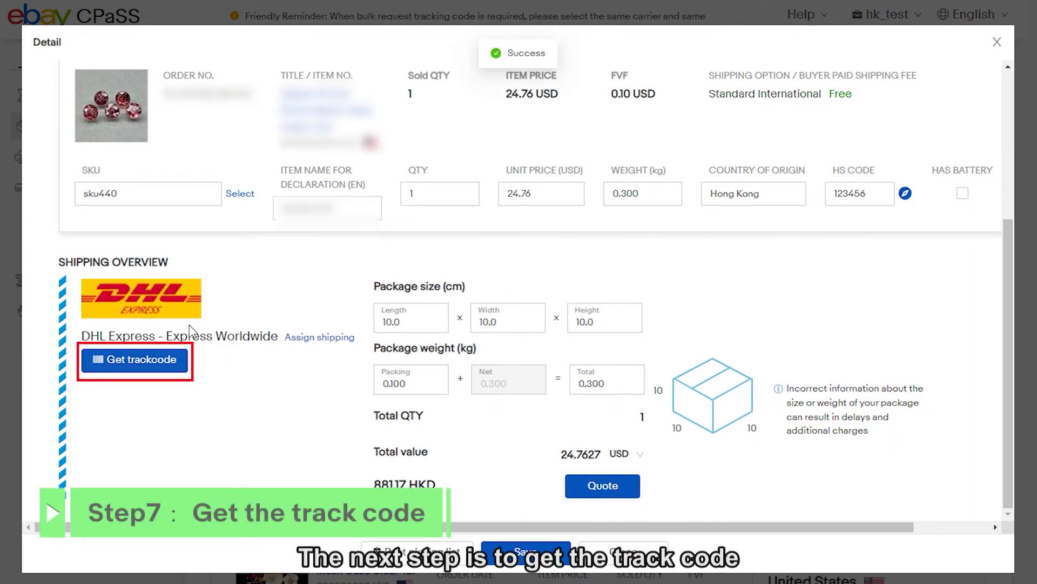
Get a DHL tracking code for the package and open its commercial invoice PDF
click(165, 365)
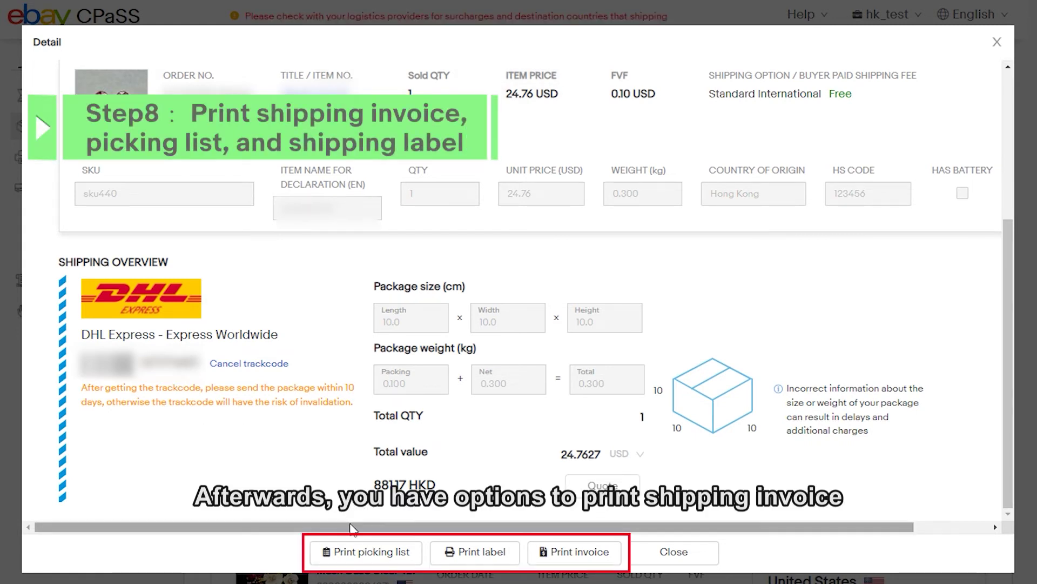
click(582, 557)
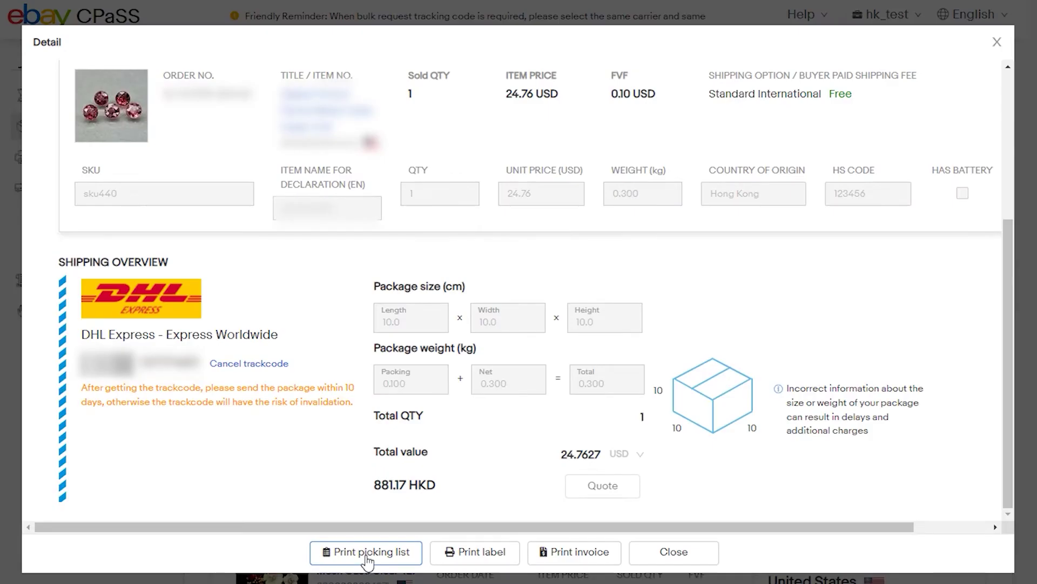
Print the picking list and the DHL Express Worldwide label, then close the package details
click(362, 551)
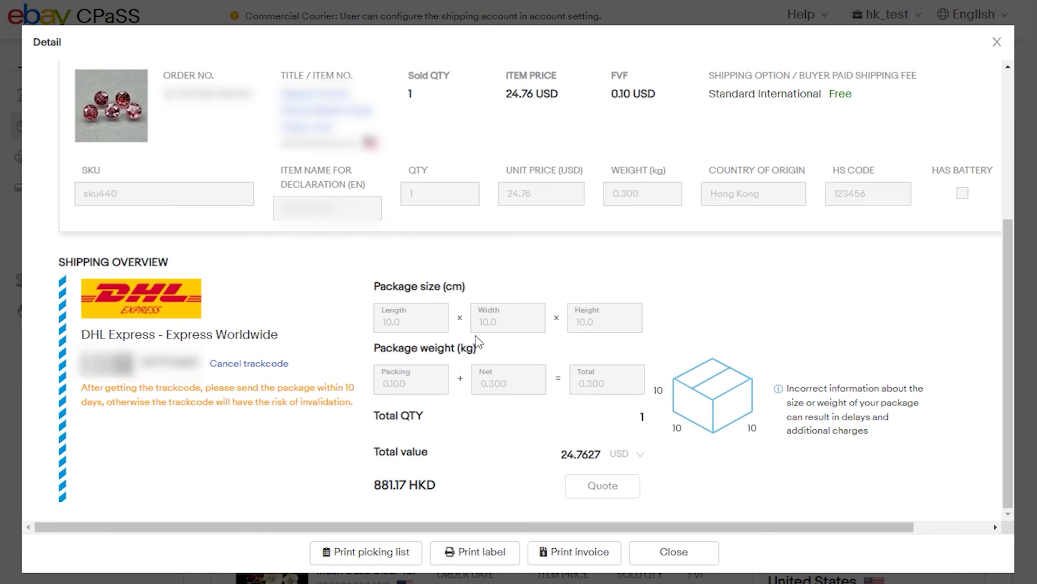
click(494, 561)
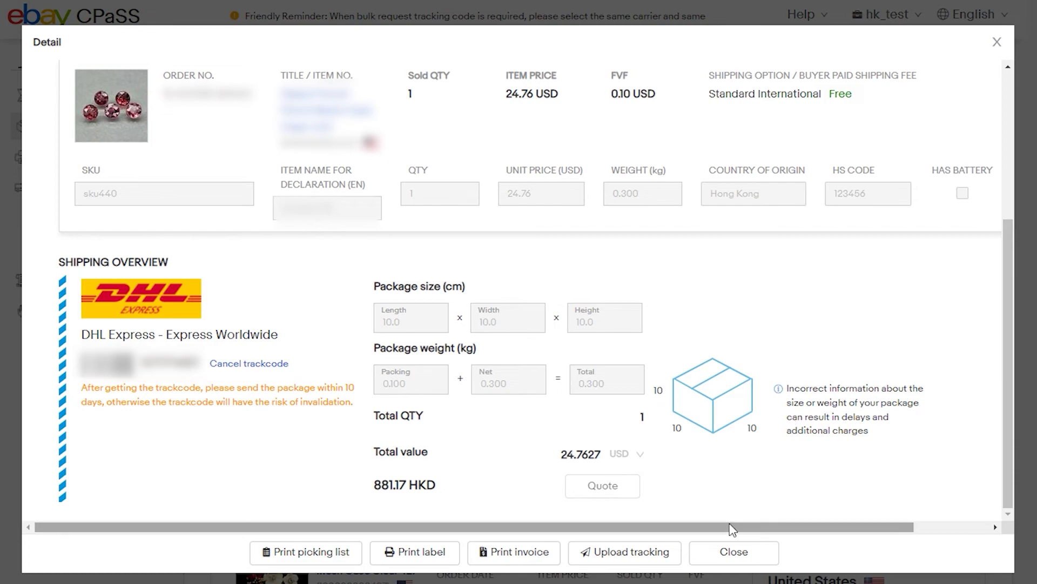
click(732, 547)
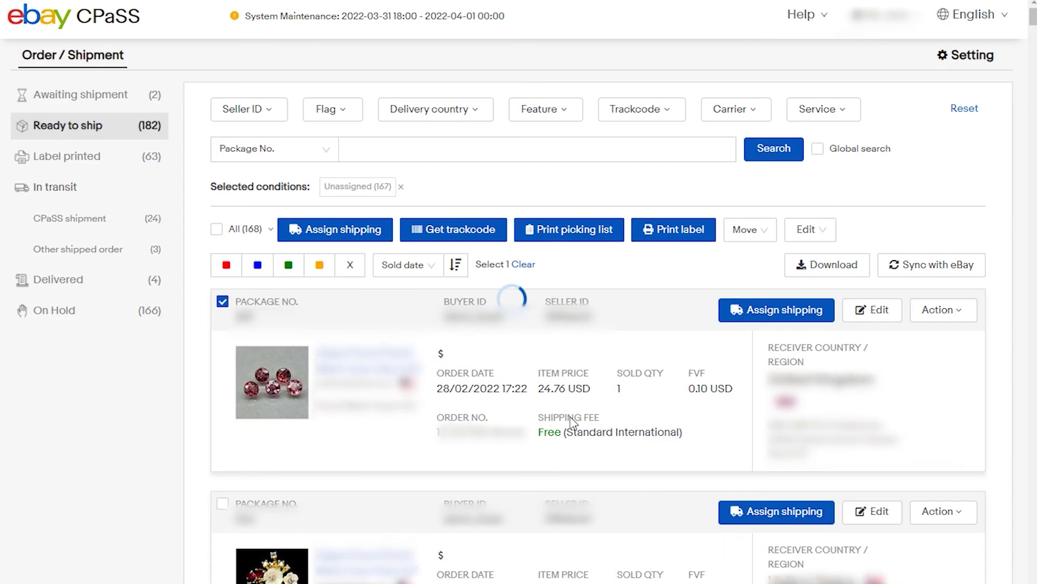
Show Label printed packages for the DHL Express carrier (3) and tick the 24.76 USD one
click(57, 156)
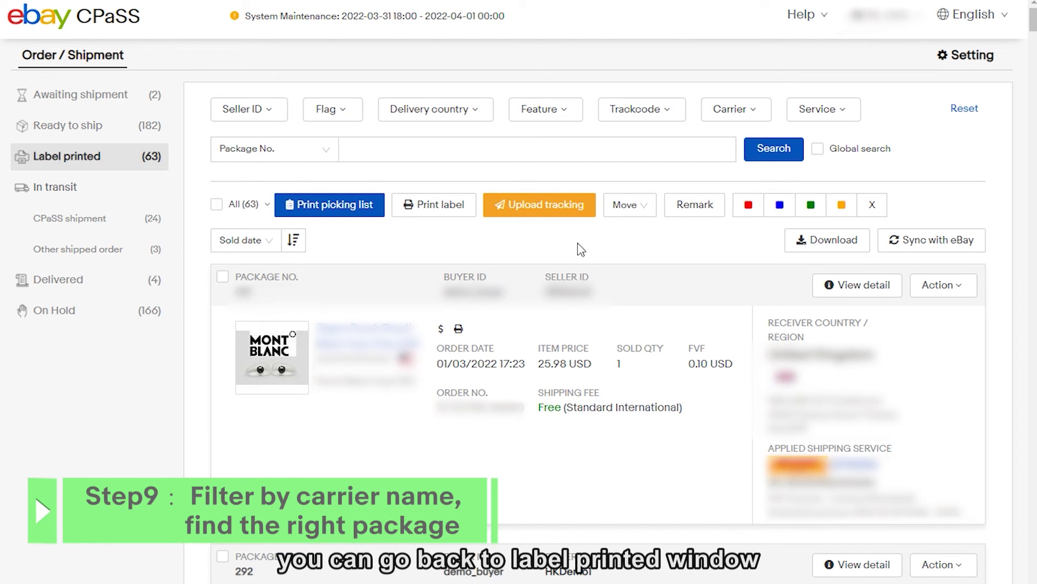
click(747, 109)
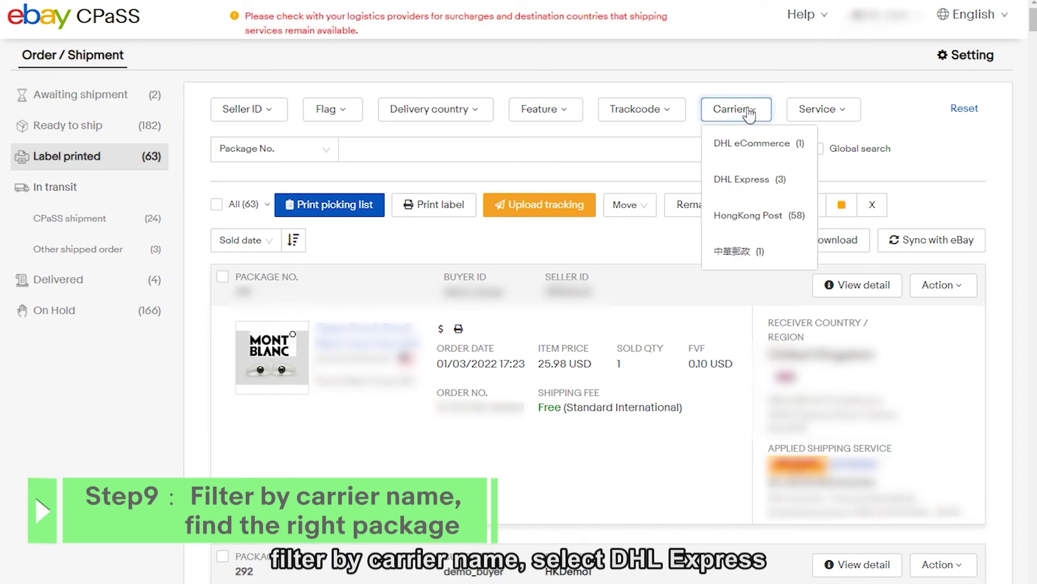
click(758, 181)
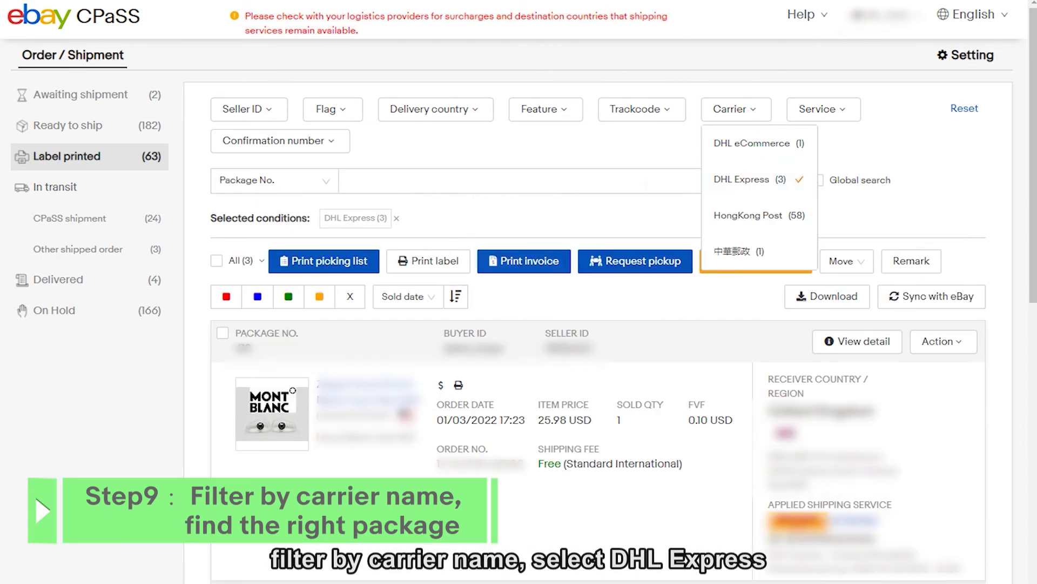
scroll(587, 215, down, 8)
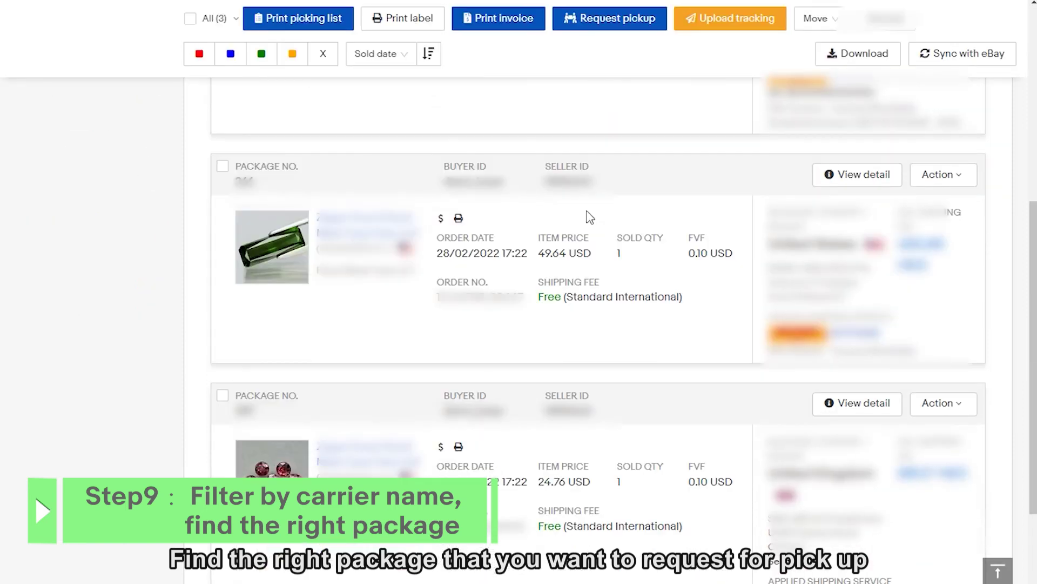
click(222, 325)
scroll(650, 373, up, 10)
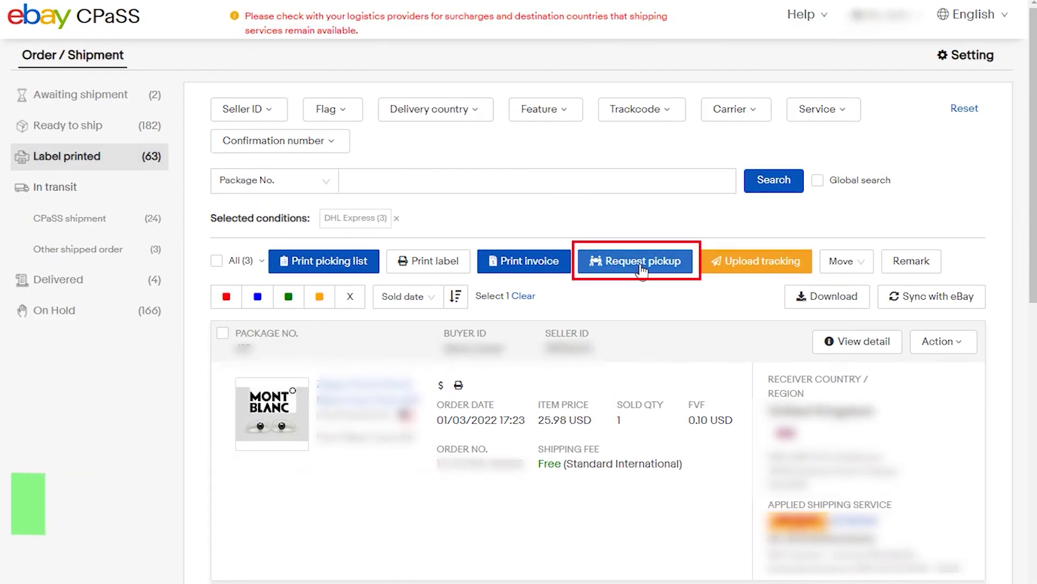
Request a DHL Express pickup for tomorrow, 2022-03-18, 4:00–6:00 pm
click(641, 266)
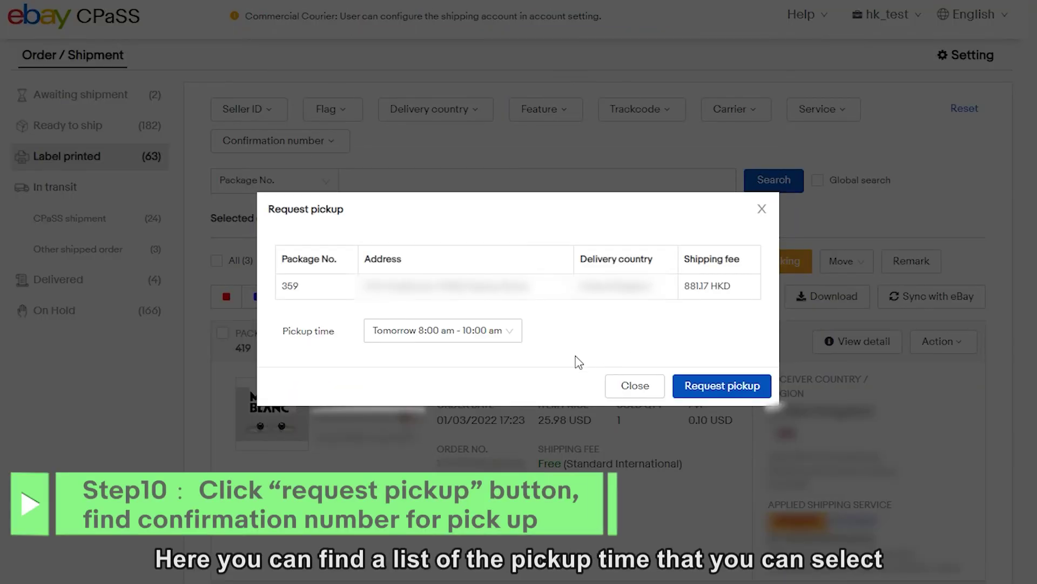
click(508, 334)
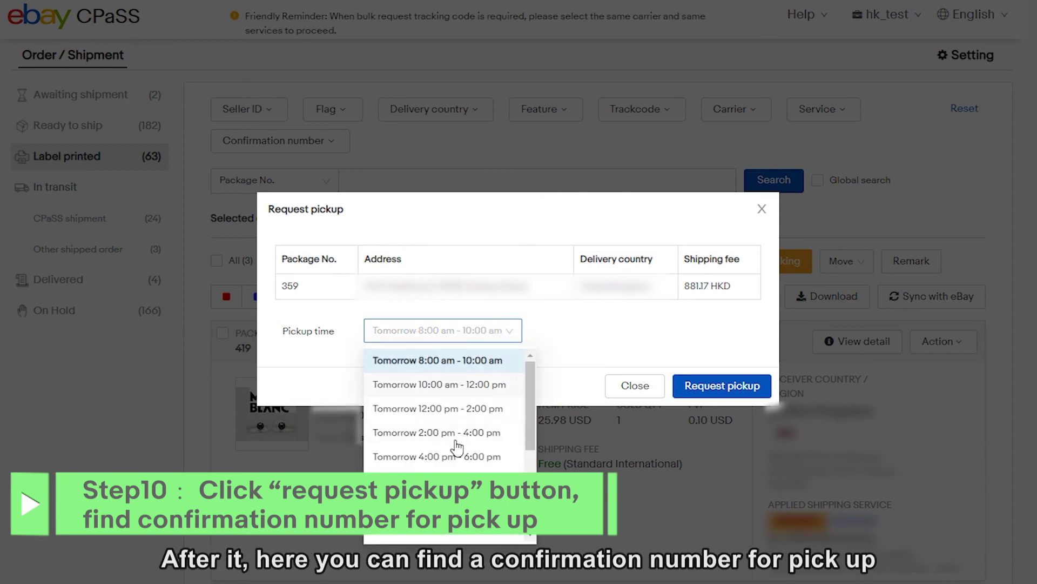
click(443, 457)
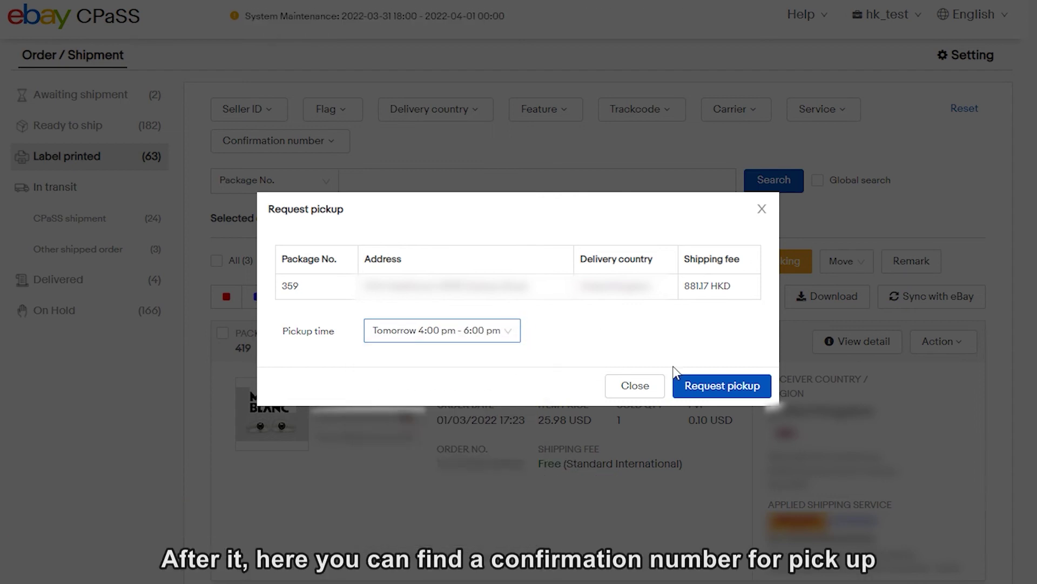
click(708, 386)
scroll(788, 306, down, 15)
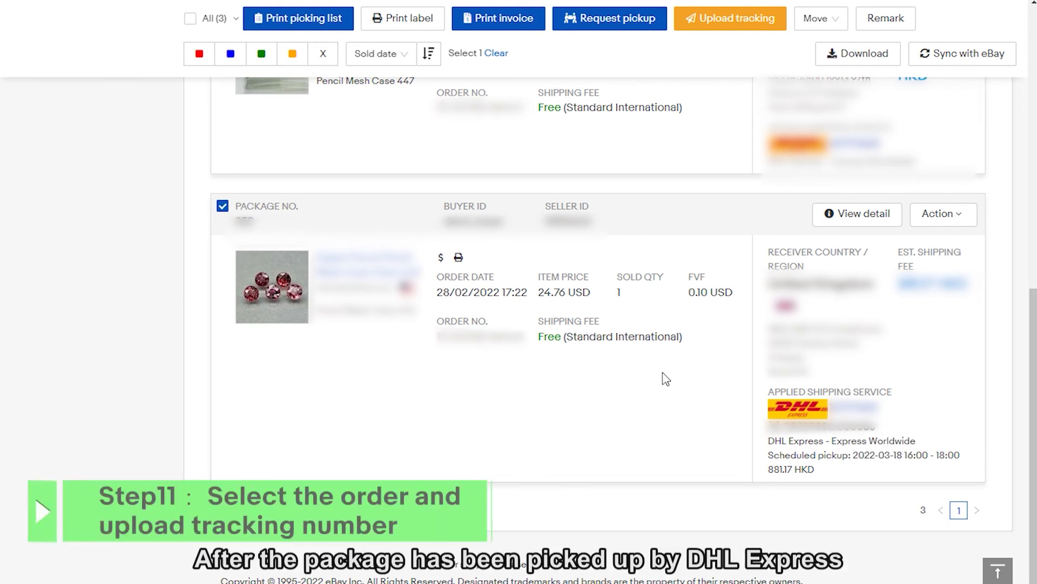
scroll(653, 373, up, 10)
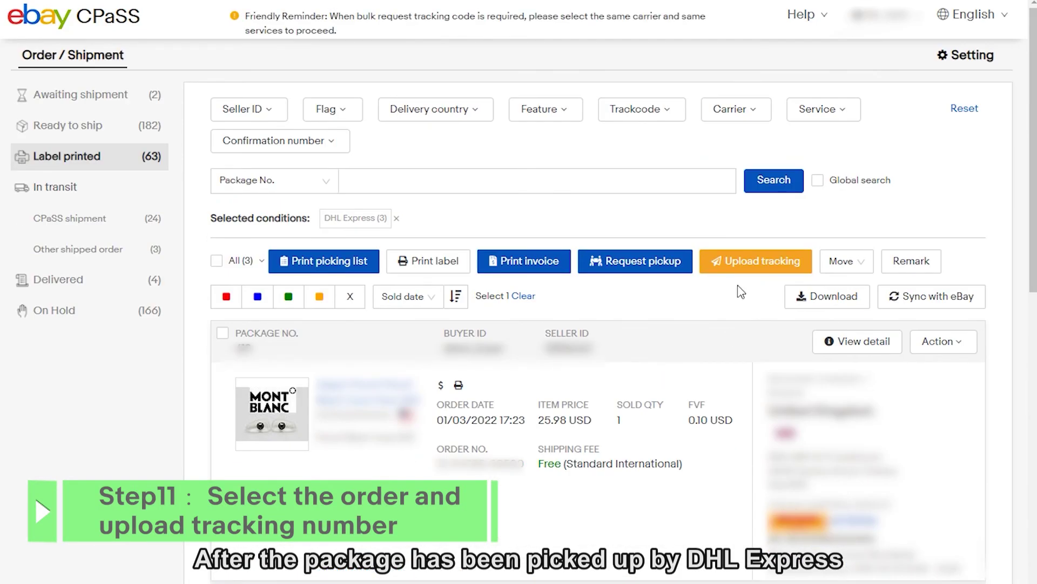